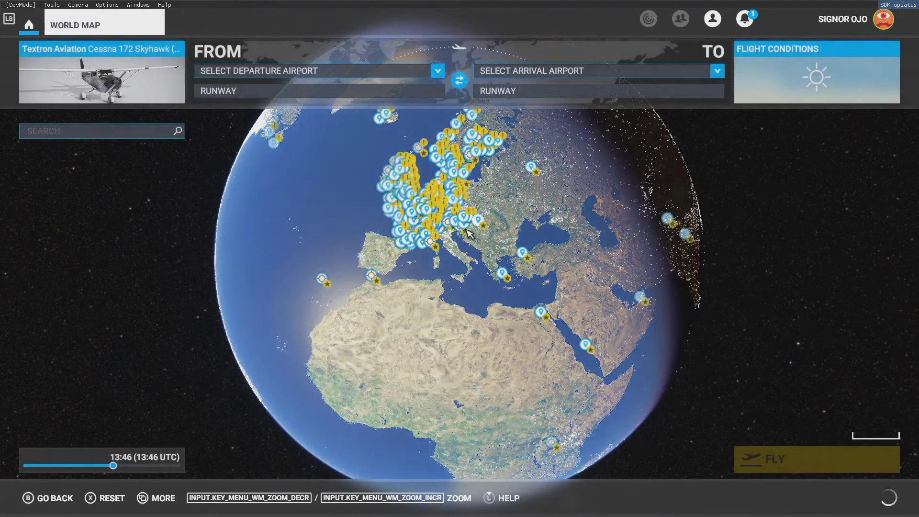
scroll(420, 238, "up", 6)
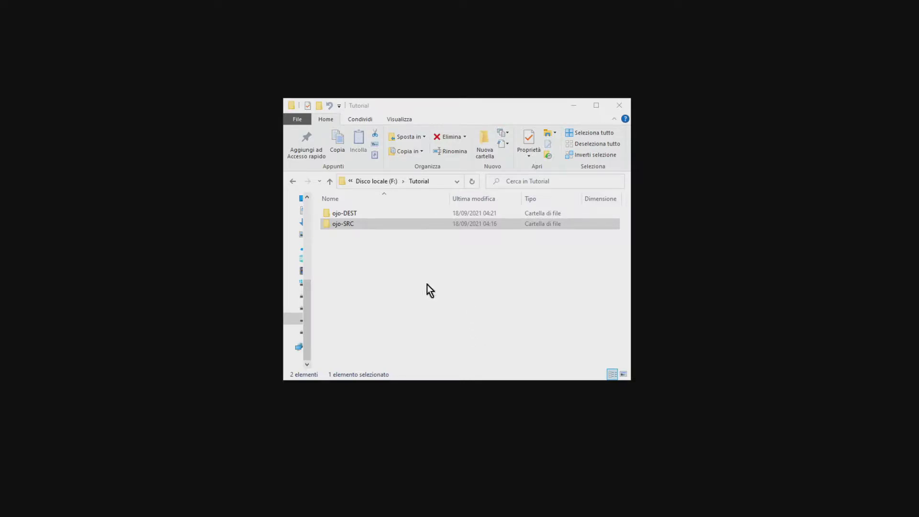
double_click(347, 228)
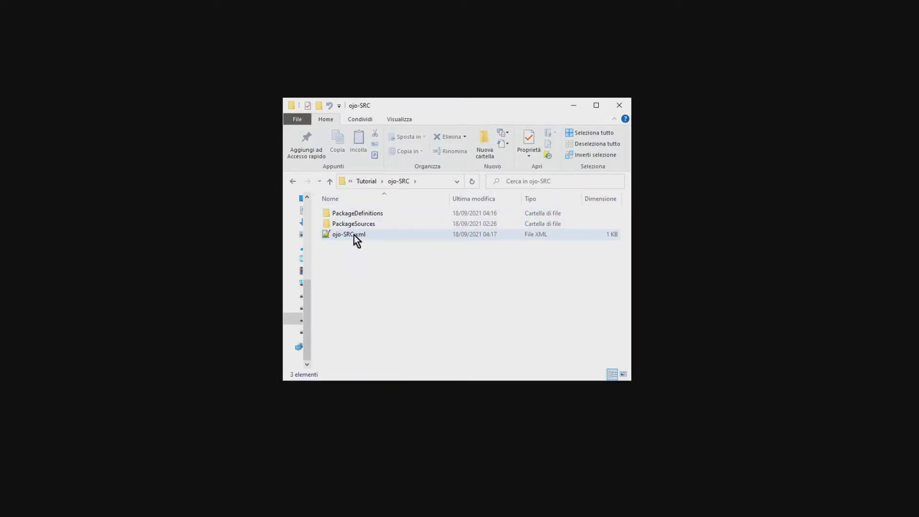
key("alt+Left")
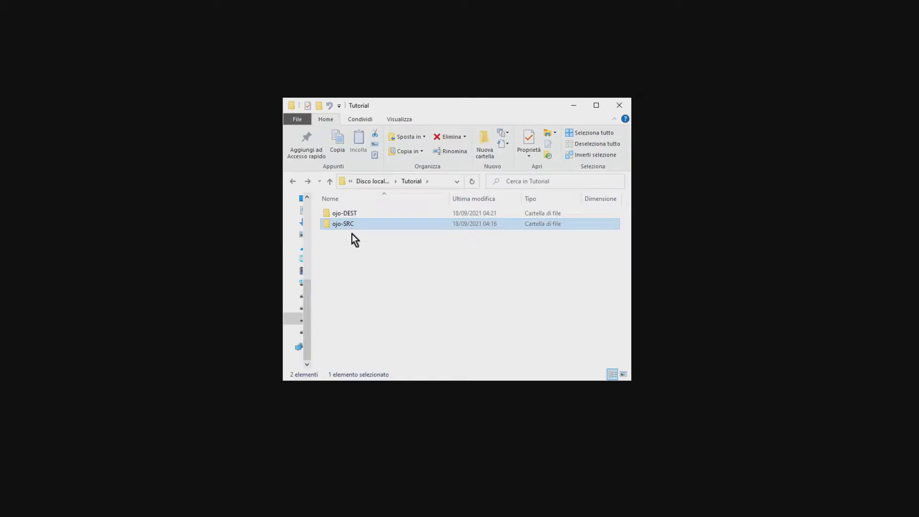
left_click(378, 214)
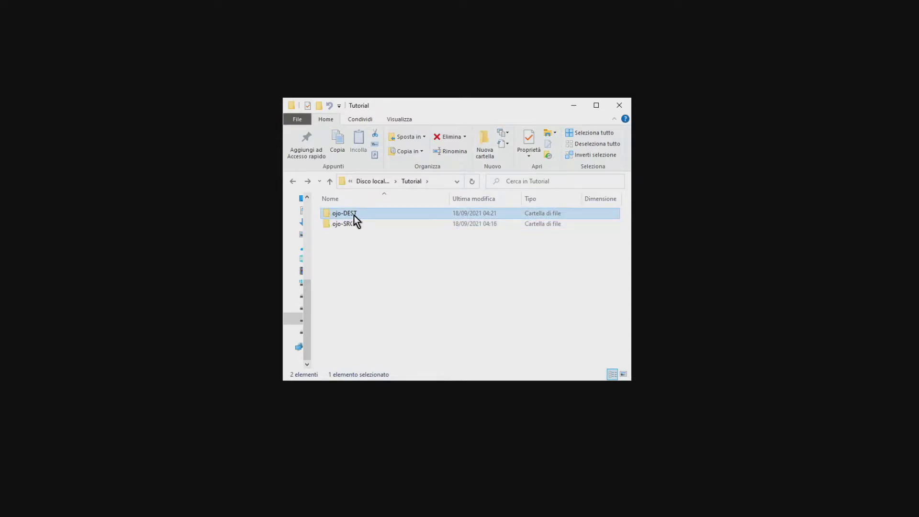
mouse_move(343, 216)
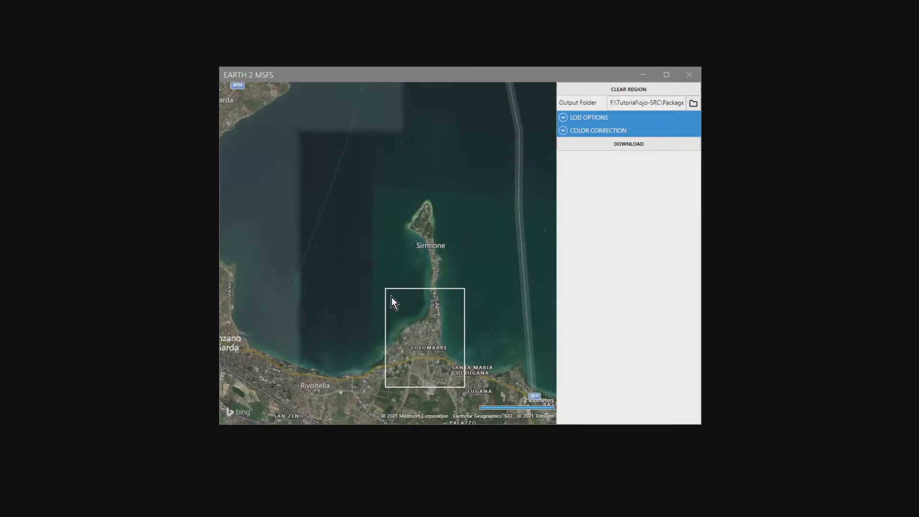
- Draw a new download rectangle around the Sirmione peninsula, replacing the old region box
left_click_drag(391, 296, 399, 293)
left_click_drag(425, 260, 461, 194)
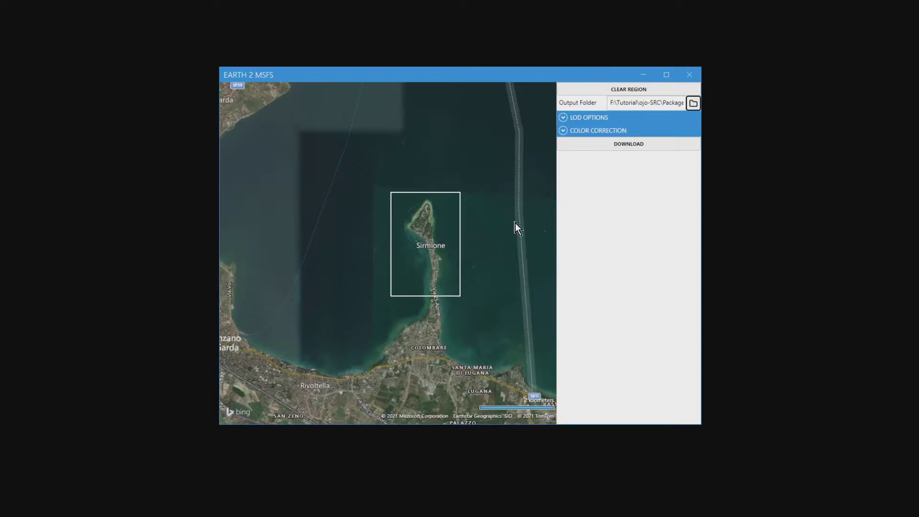
- Confirm the output folder and narrow the LOD range to LOD 2–0 (minSize 0, 10, 20)
left_click(693, 103)
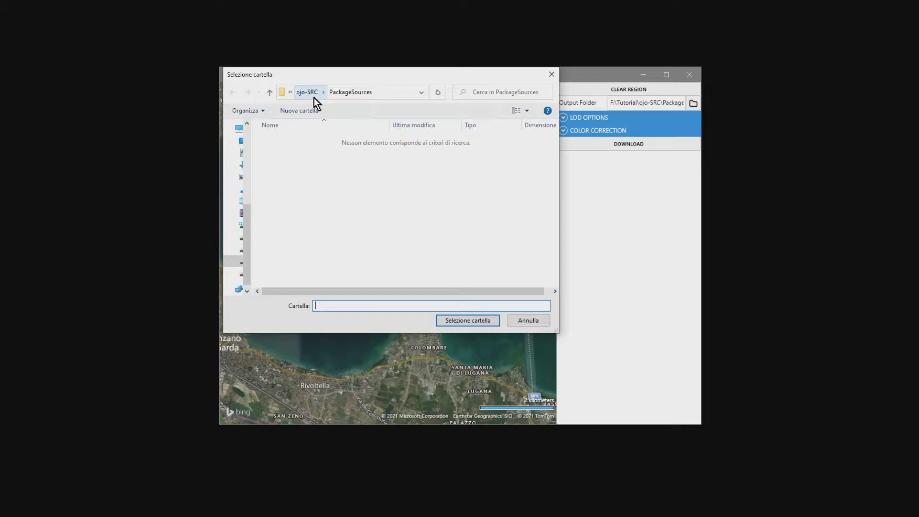
left_click(451, 319)
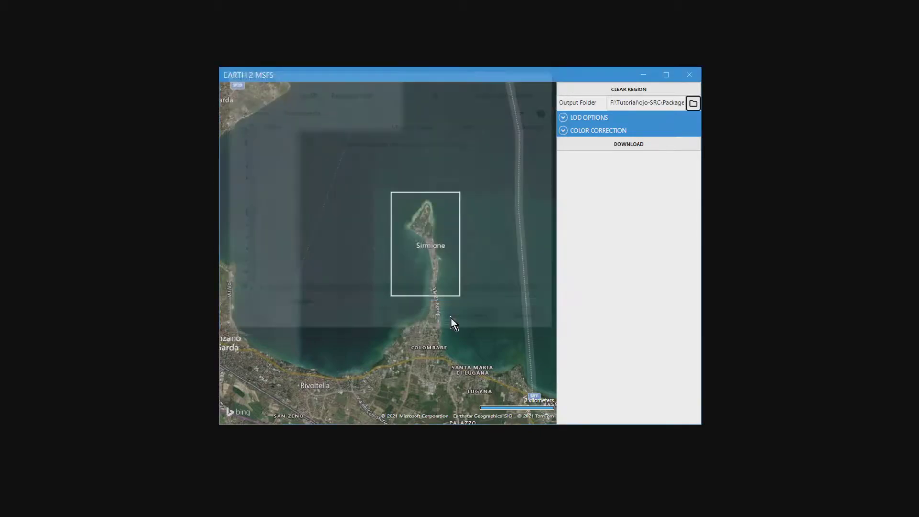
left_click(565, 121)
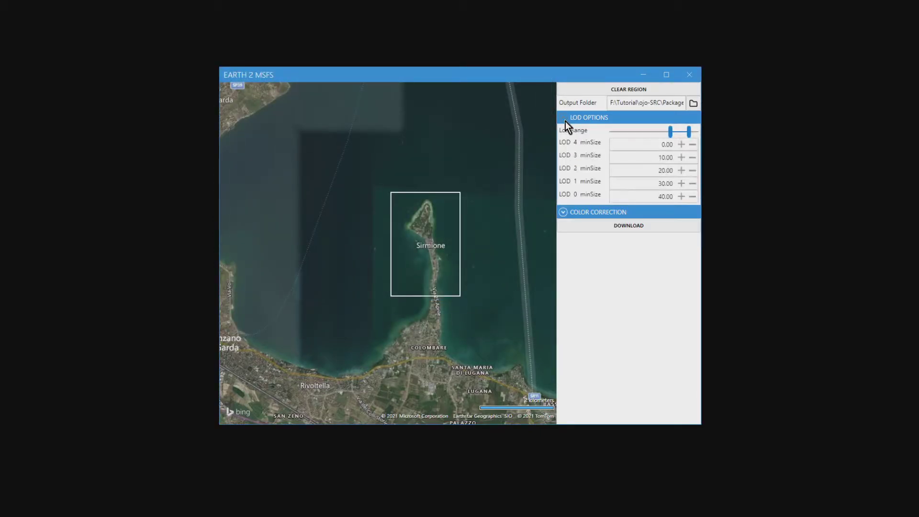
left_click_drag(670, 137, 672, 135)
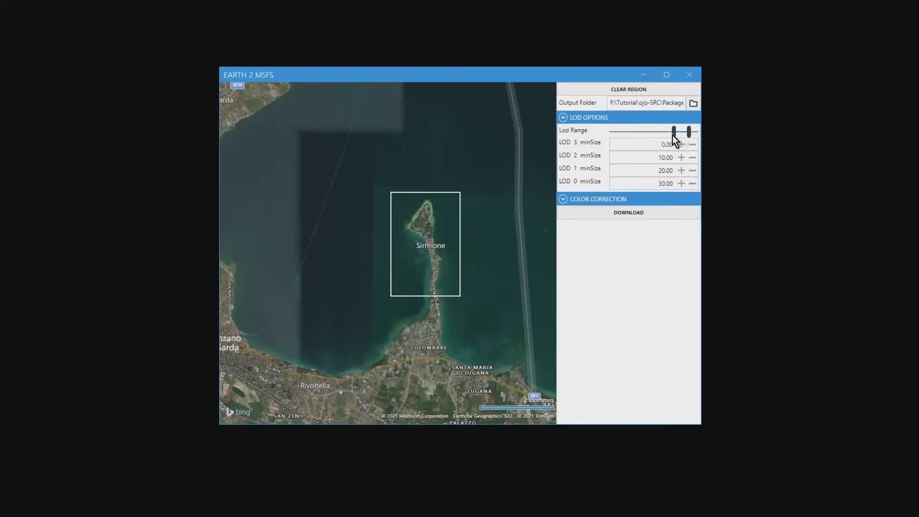
left_click_drag(690, 135, 685, 136)
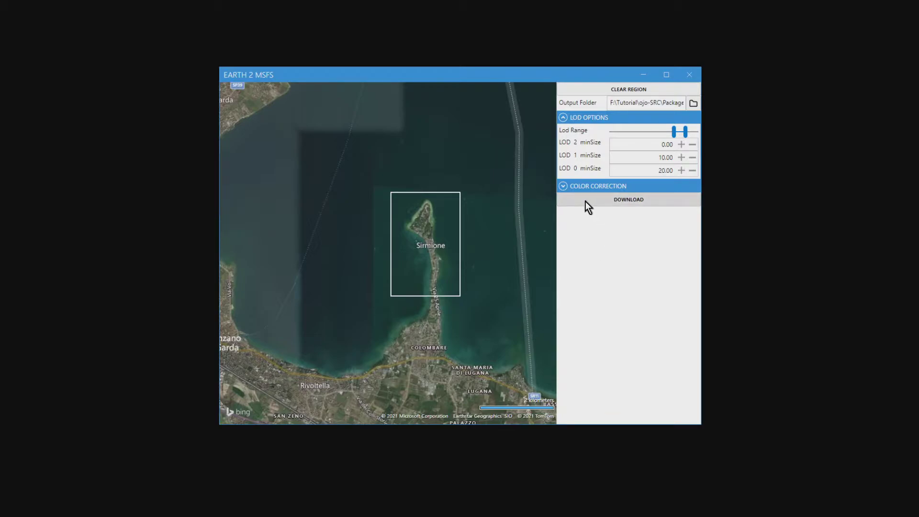
- Raise the imagery's red level in colour correction and download the Sirmione region until Finished
left_click(564, 186)
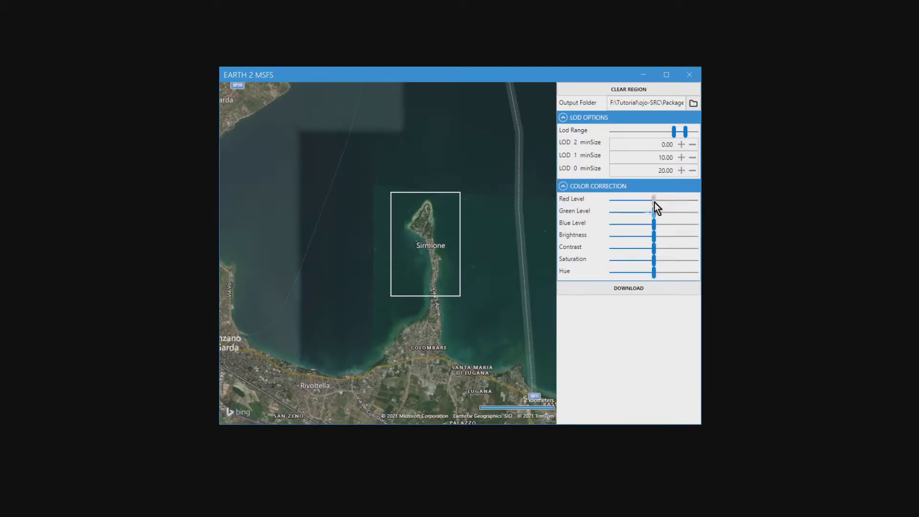
left_click_drag(656, 202, 658, 274)
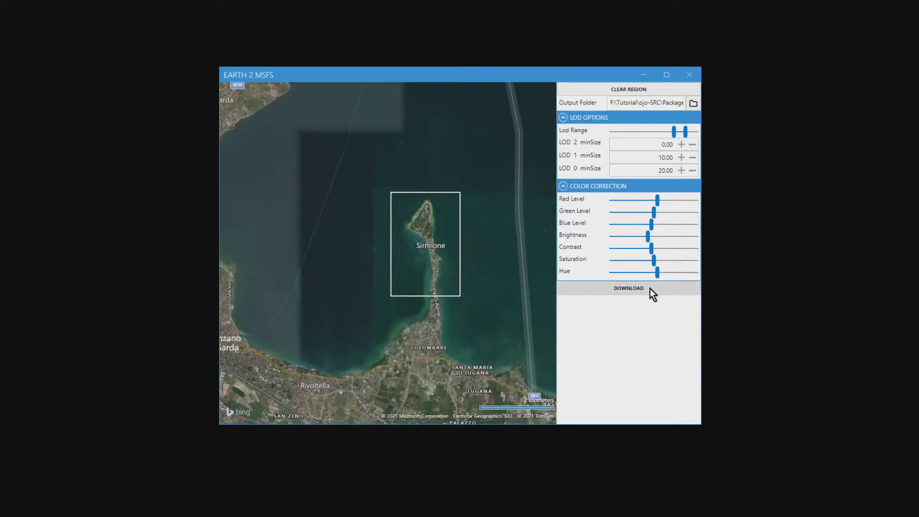
left_click(634, 291)
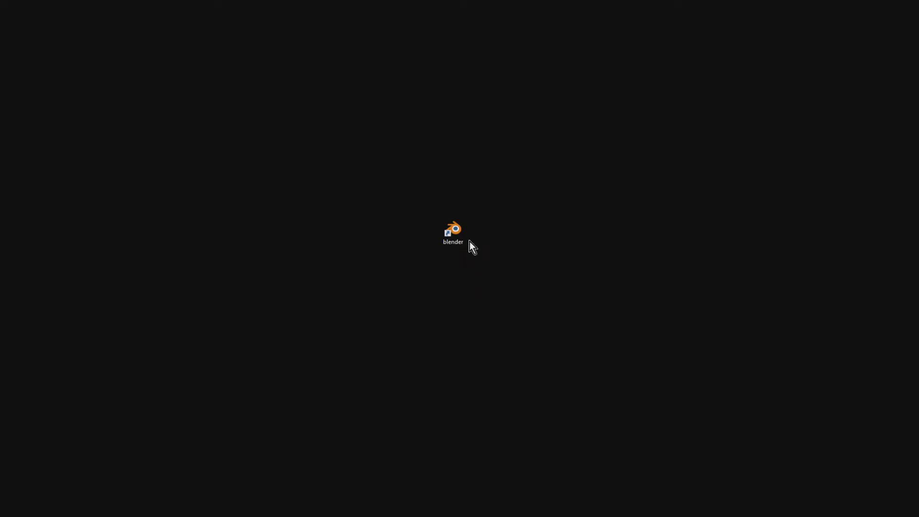
- Launch Blender and delete the default cube, camera and light
double_click(463, 237)
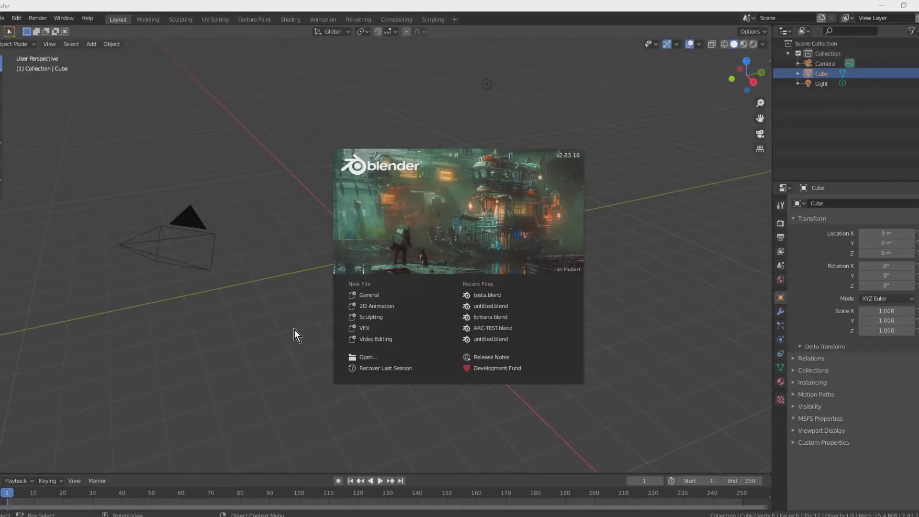
left_click(294, 329)
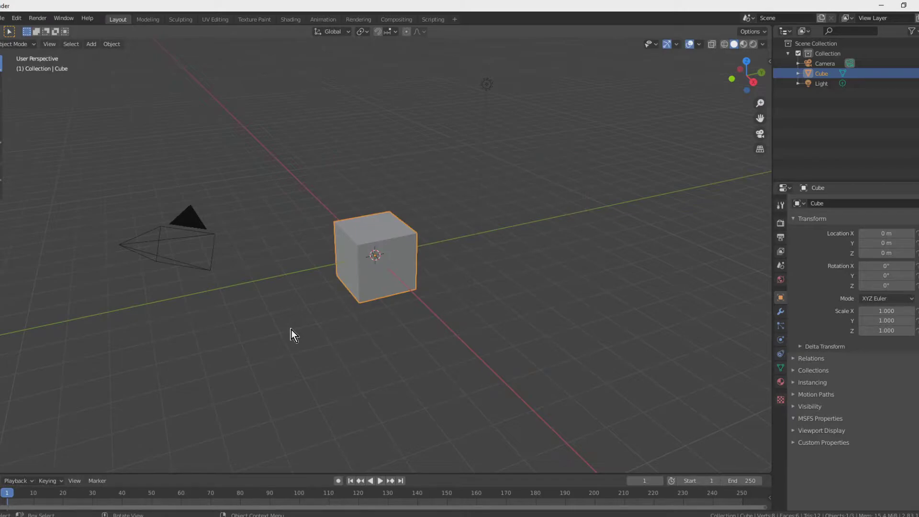
key("a")
key("Delete")
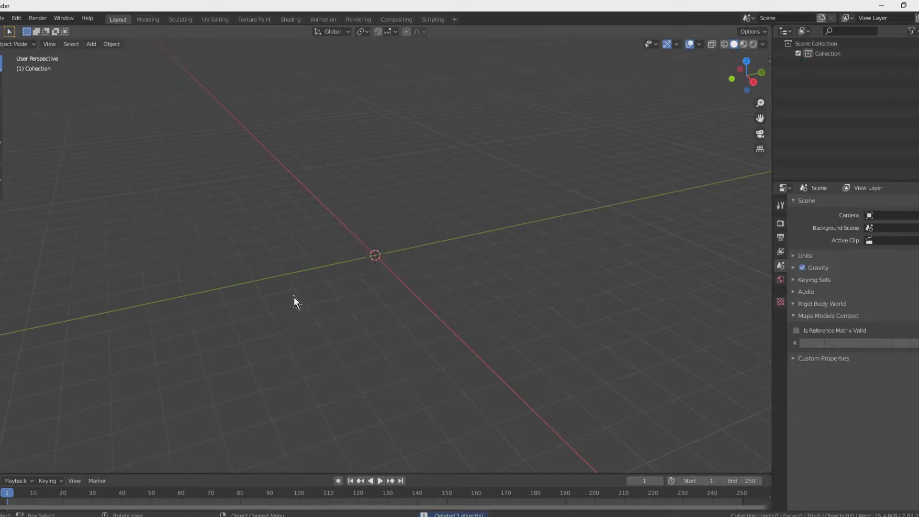
- Show the system console window and switch to the Scripting workspace
left_click(57, 22)
left_click(73, 125)
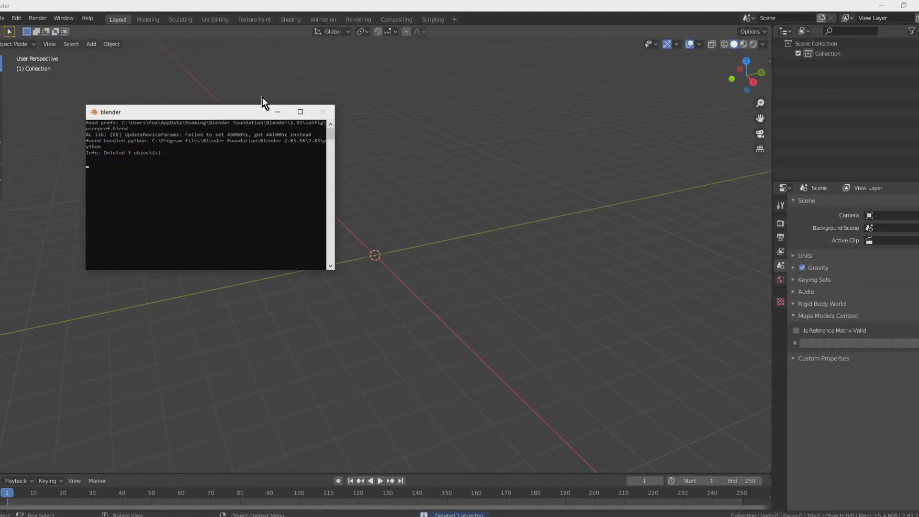
left_click(433, 20)
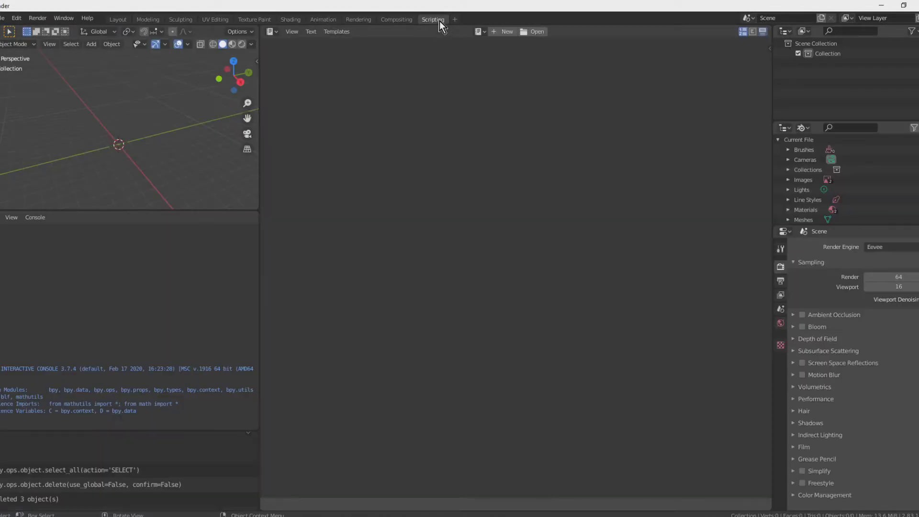
- Load scenery_optimisation.py and set its projects folder to F:\Tutorial and project name to ojo-SRC
left_click(533, 32)
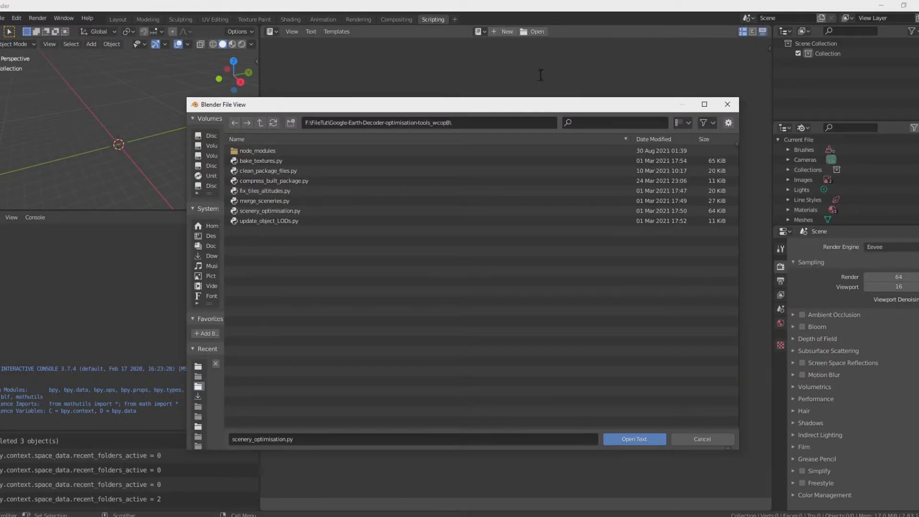
left_click(329, 211)
left_click(634, 438)
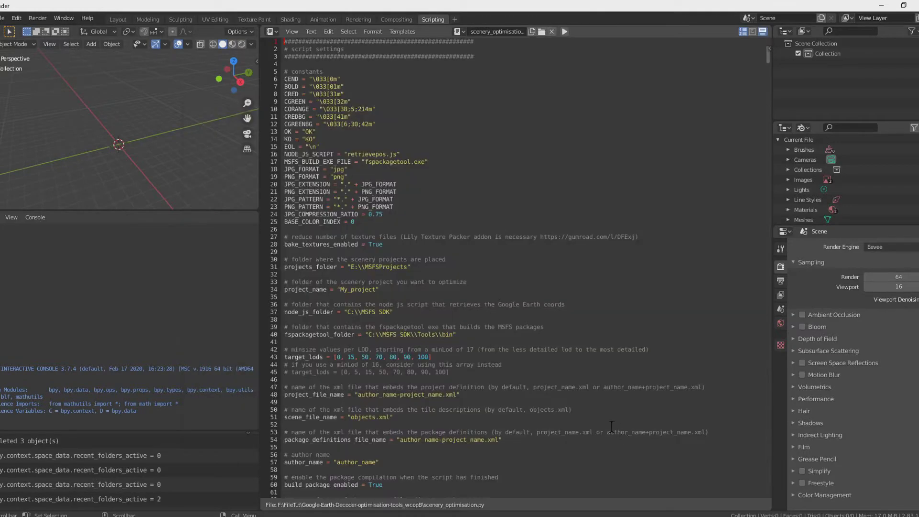
left_click(352, 266)
type("F")
double_click(405, 266)
type("Tutorial")
double_click(377, 290)
type("ojo-SRC")
- Paste the tools folder path for node js and fix the fspackagetool path on lines 37–40
left_click_drag(345, 312, 389, 312)
type("F:\\MSFS SDK\\OPTM TOOLS\\Google-Earth-Decoder-optimisation-tools_wcopB")
type("\\")
left_click(388, 312)
type("\\")
left_click(427, 312)
type("\\")
- Set the project and package definitions file names to ojo-SRC and run the script
left_click_drag(358, 394, 441, 395)
type("ojo-SRC")
left_click_drag(399, 439, 483, 440)
type("ojo-SRC")
left_click(564, 31)
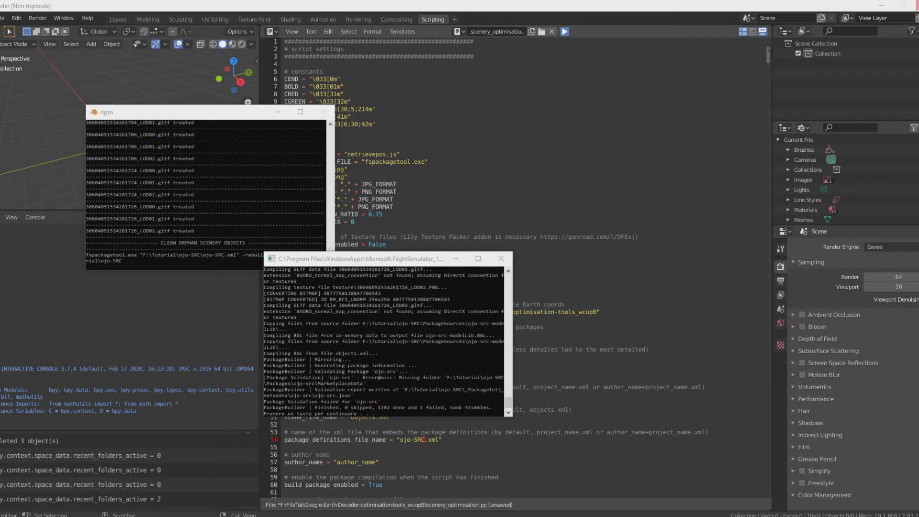
key("Return")
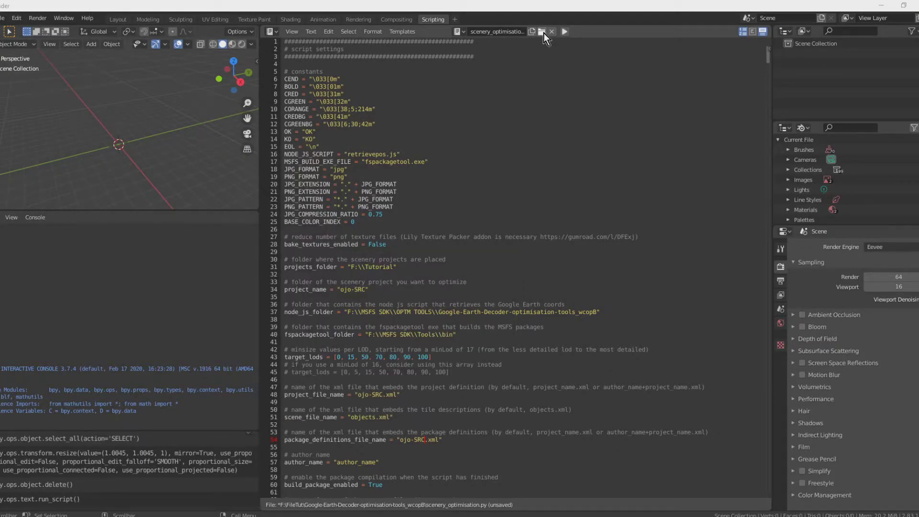
- Load merge_sceneries.py and set its projects folder to F:\Tutorial
left_click(544, 32)
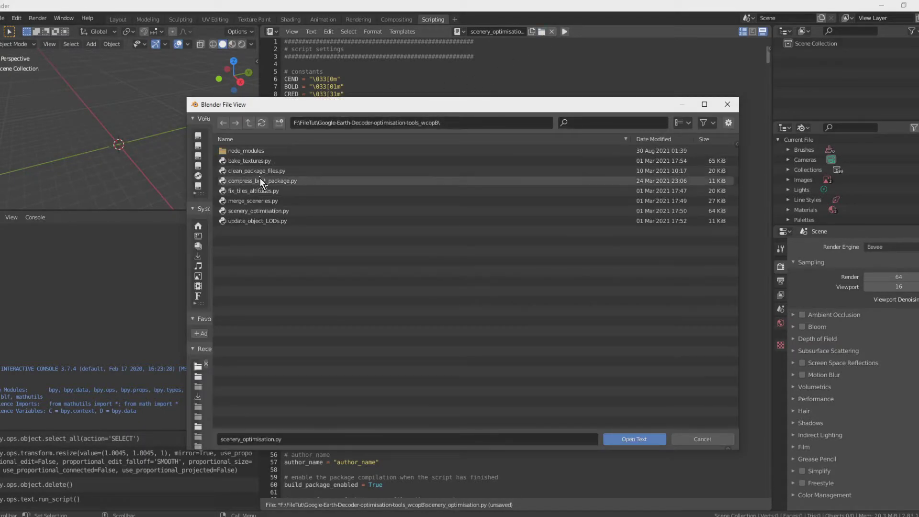
left_click(257, 201)
left_click(626, 441)
left_click(347, 177)
key("Delete")
type("F:\\\\MSFSProjects\"")
left_click_drag(361, 177, 403, 178)
type("Tutorial")
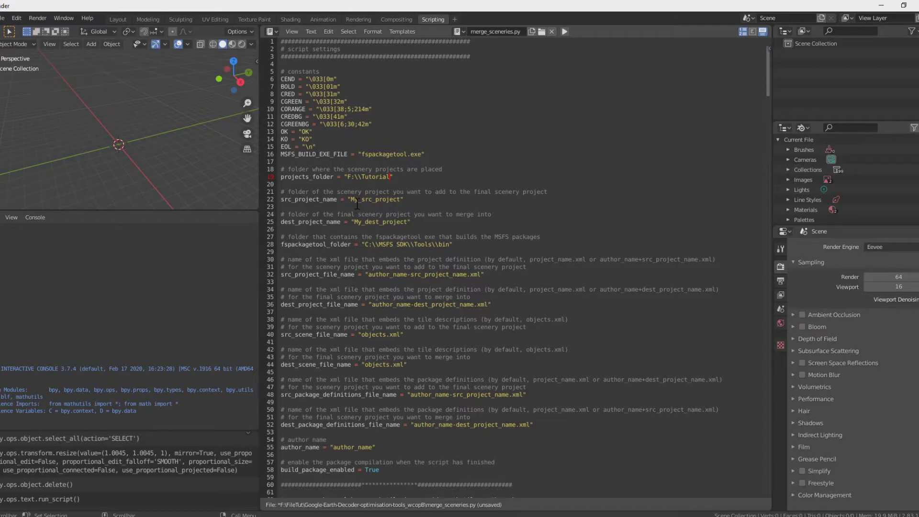
- Name the source project ojo-SRC and destination ojo-DEST, and move the fspackagetool path to drive F
left_click_drag(351, 199, 400, 200)
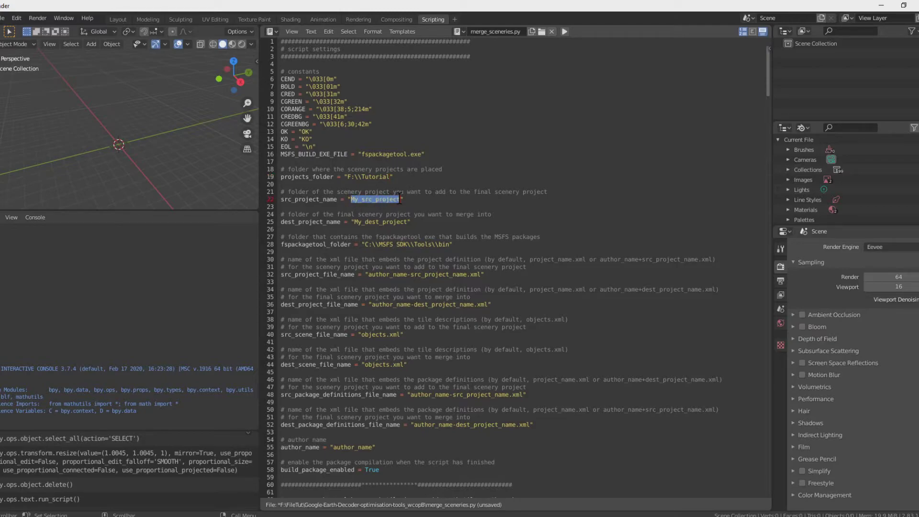
type("ojo-")
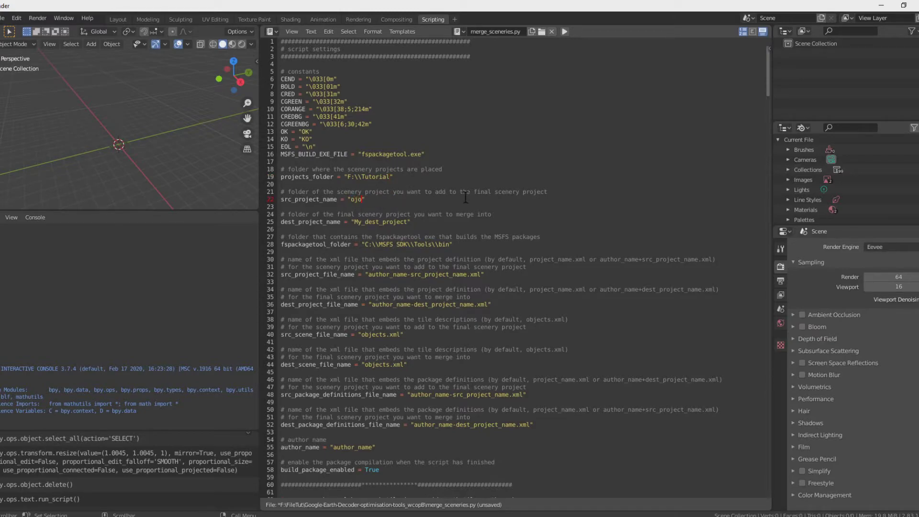
type("RC")
left_click_drag(408, 222, 353, 223)
type("ojo-DEST")
left_click(365, 245)
key("Delete")
type("F")
- Set the source and destination project file names to ojo-SRC and ojo-DEST
left_click(466, 274)
key("ctrl+shift+Left")
key("ctrl+shift+Left")
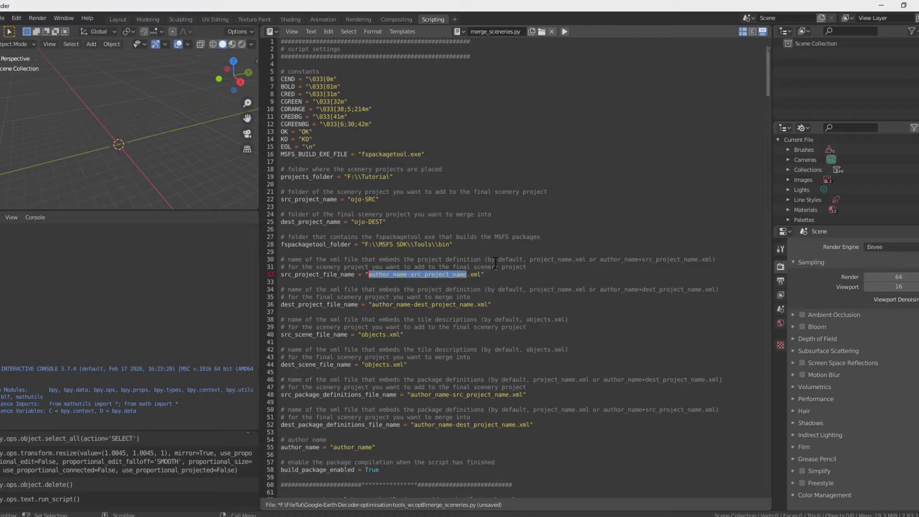
type("ojo-SRC")
left_click(475, 302)
key("ctrl+shift+Left")
key("ctrl+shift+Left")
type("ojo")
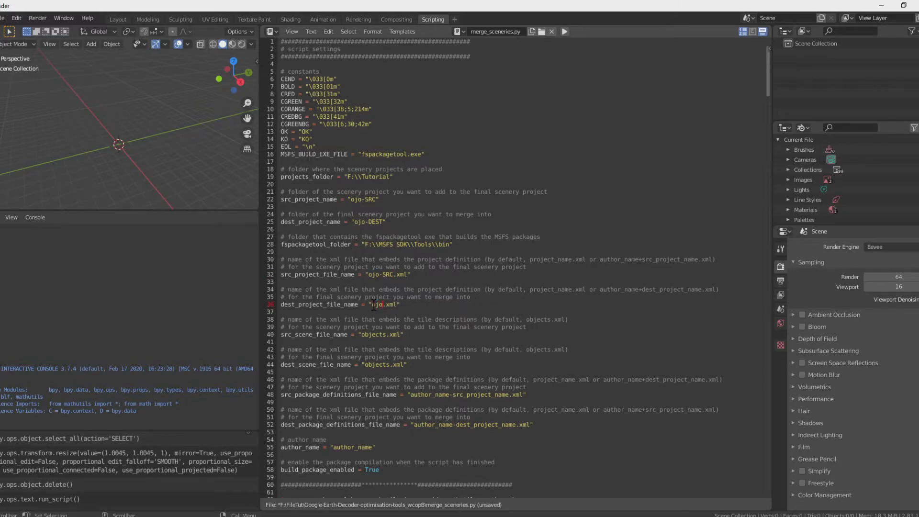
type("-DEST")
- Set the package definitions file names to ojo-SRC and ojo-DEST, keeping package building True
left_click_drag(508, 394, 411, 394)
type("ojo-SRC")
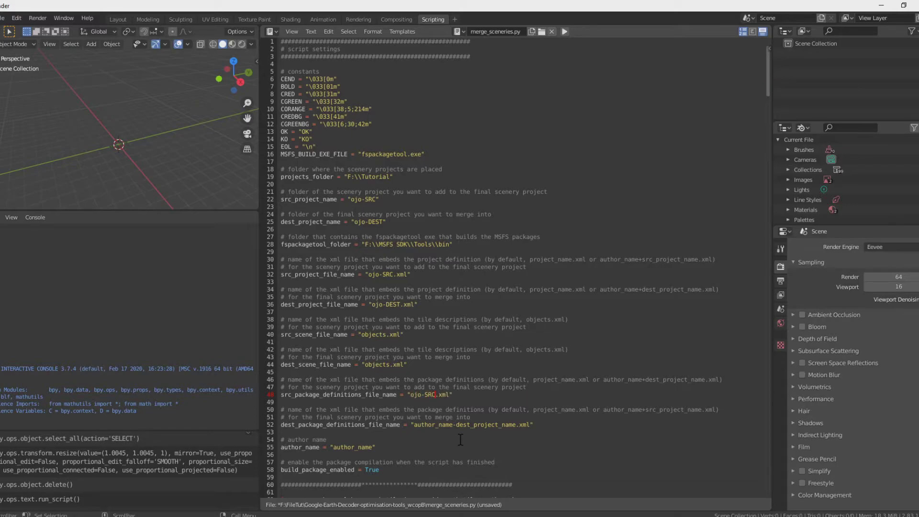
left_click(515, 425)
left_click_drag(516, 425, 415, 425)
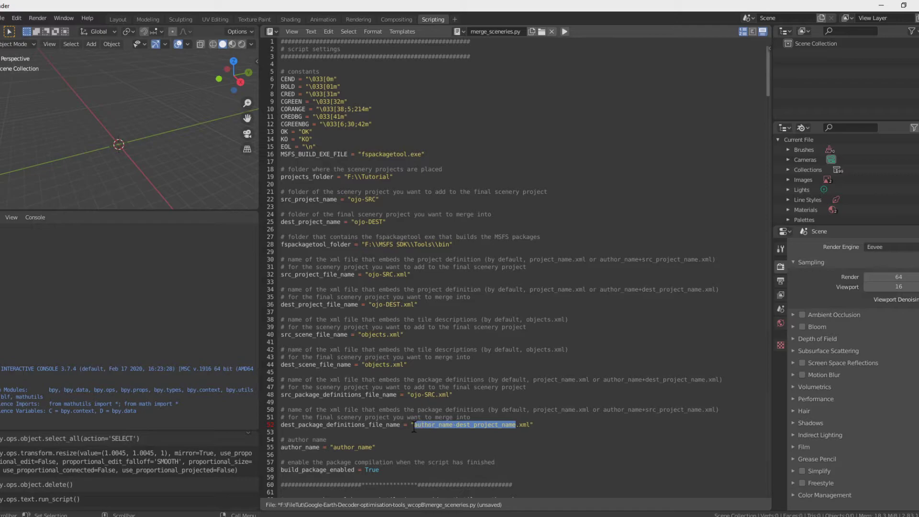
type("ojo-DEST")
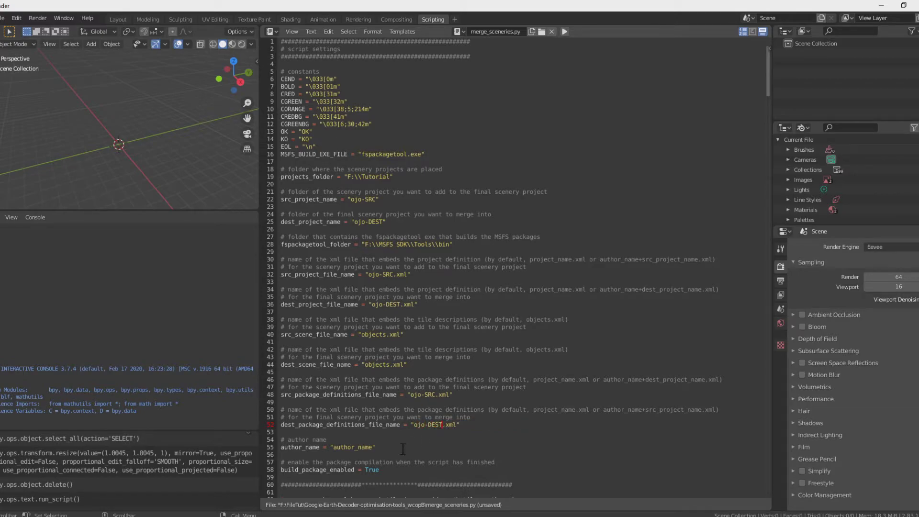
left_click_drag(379, 470, 365, 469)
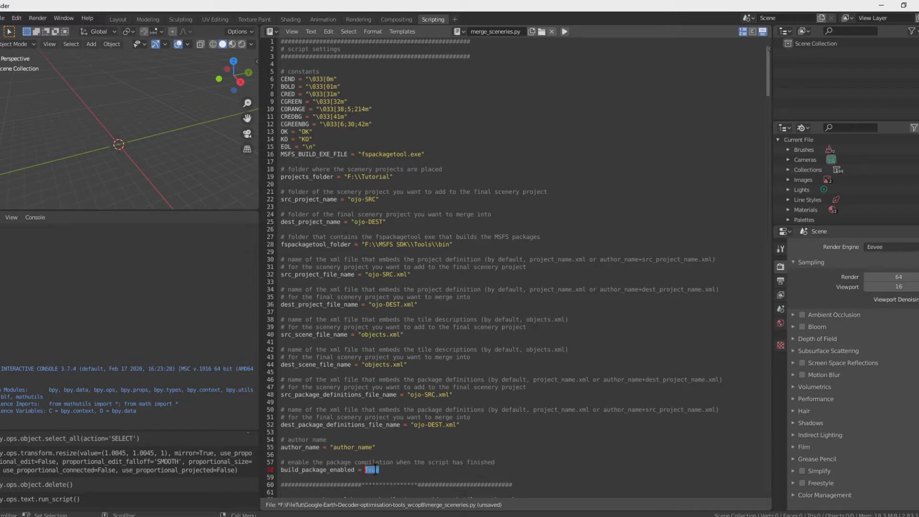
left_click(402, 469)
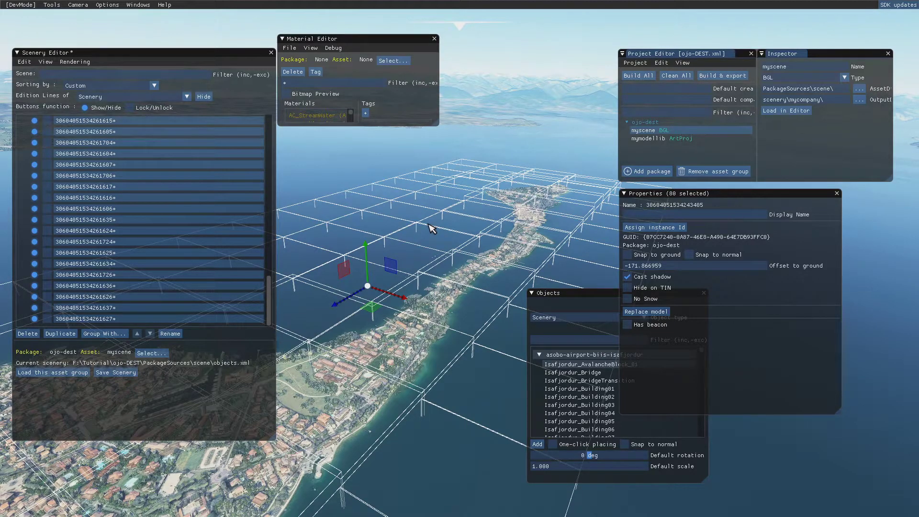
- Shift the 88 Sirmione tiles horizontally, then lower them to about -172.77 offset to ground
left_click_drag(371, 307, 364, 316)
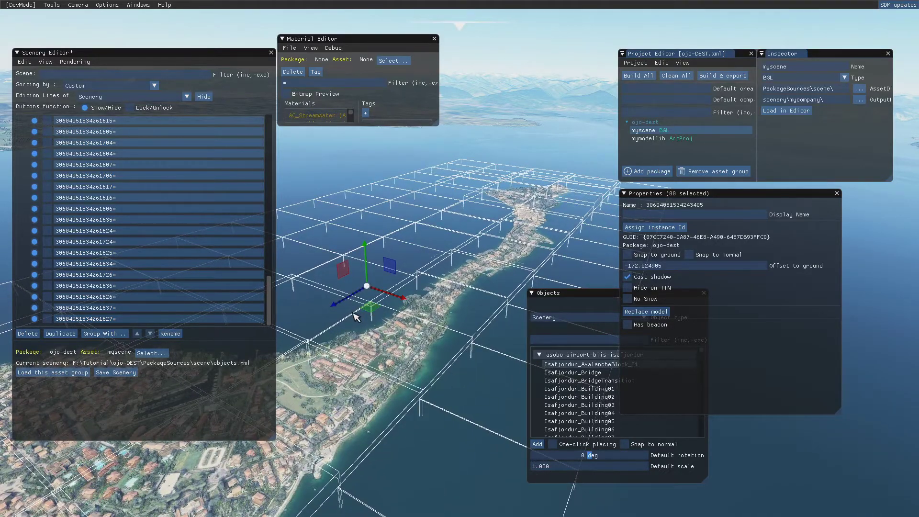
left_click_drag(367, 232, 362, 265)
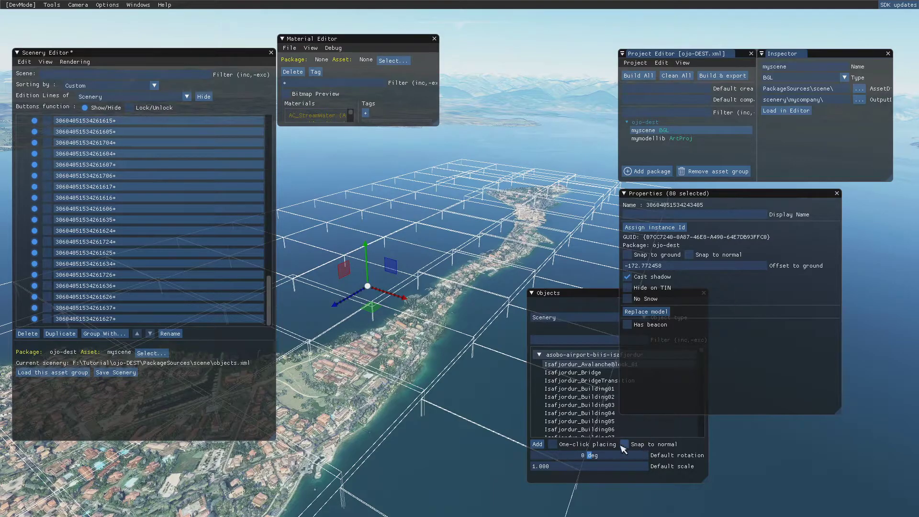
- Add a new Polygon object and trace vertices along the peninsula's southern shore
left_click(584, 319)
left_click(547, 141)
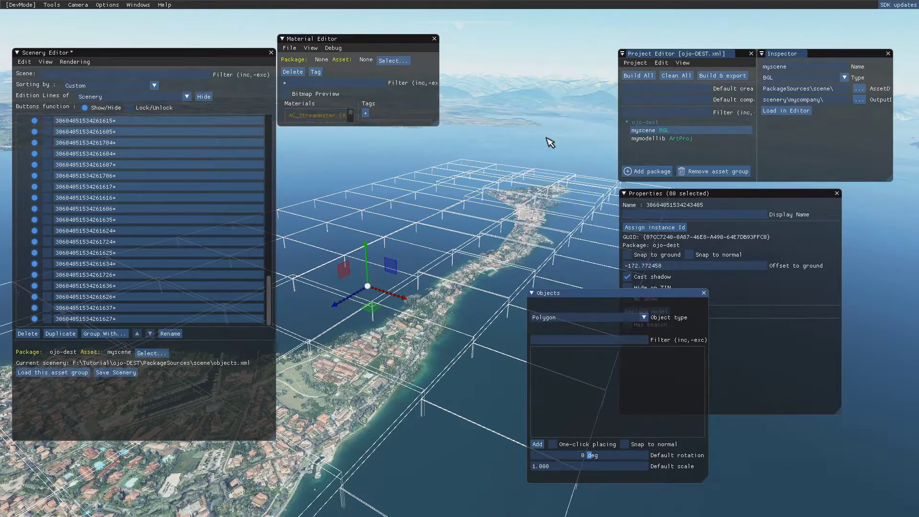
left_click(537, 444)
left_click(300, 359)
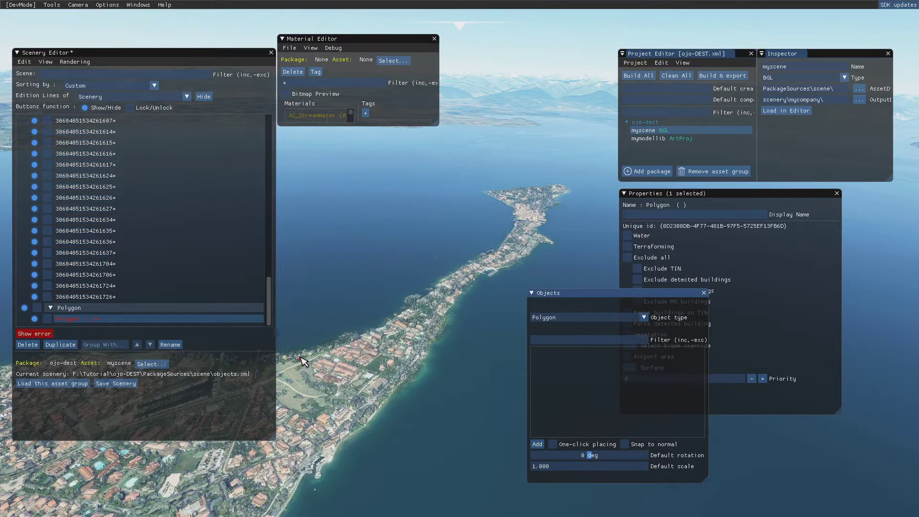
left_click(306, 396)
left_click(320, 423)
left_click(338, 436)
left_click(386, 398)
left_click(413, 362)
left_click(426, 339)
left_click(450, 302)
left_click(463, 282)
- Trace around the peninsula's tip and down the northwest shore to close the polygon, then tick an exclusion option
left_click(498, 263)
left_click(515, 255)
left_click(538, 242)
left_click(535, 225)
left_click(539, 219)
left_click(543, 210)
left_click(548, 205)
left_click(559, 192)
left_click(559, 186)
left_click(528, 195)
left_click(492, 192)
left_click(515, 205)
left_click(471, 267)
left_click(425, 304)
left_click(372, 340)
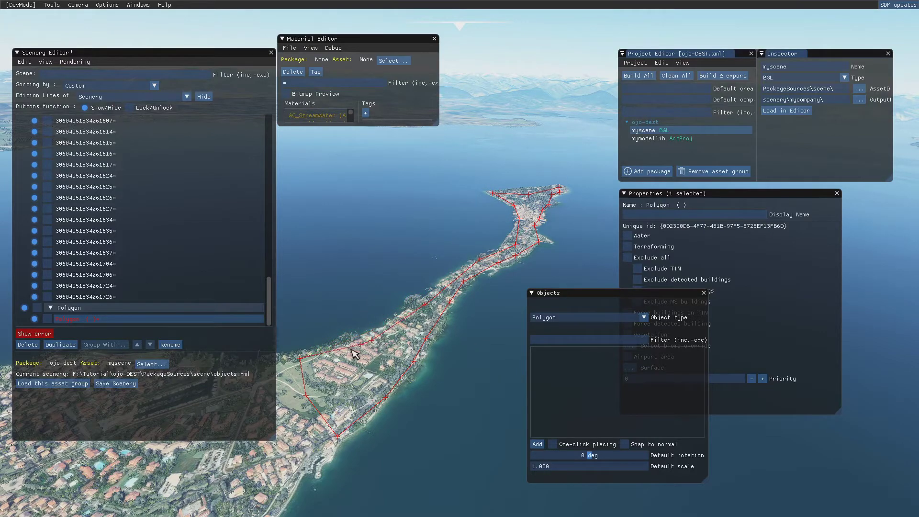
left_click(300, 358)
left_click(720, 207)
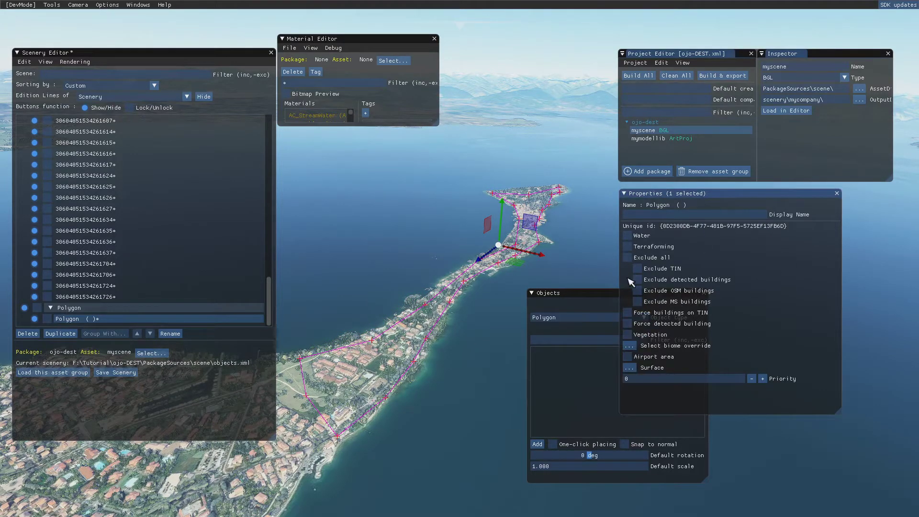
left_click(628, 247)
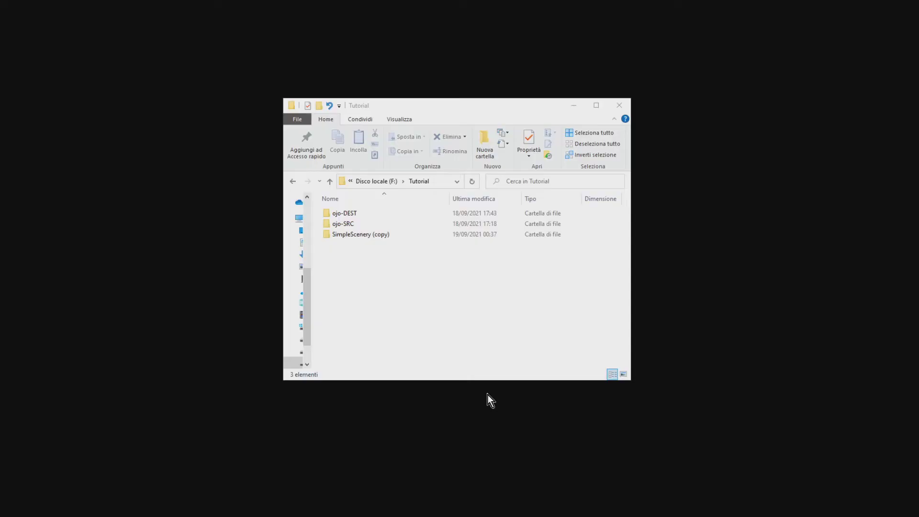
- Rename the SimpleScenery (copy) folder to ojo-SRC_2
left_click(364, 238)
key("F2")
type("ojo-SRC_2")
key("Return")
- Rename the subfolder inside ojo-SRC_2's PackageDefinitions to ojo-SRC_2 and begin renaming its xml
double_click(343, 237)
double_click(364, 213)
left_click(366, 210)
key("F2")
type("ojo-SRC_2")
left_click(358, 223)
key("F2")
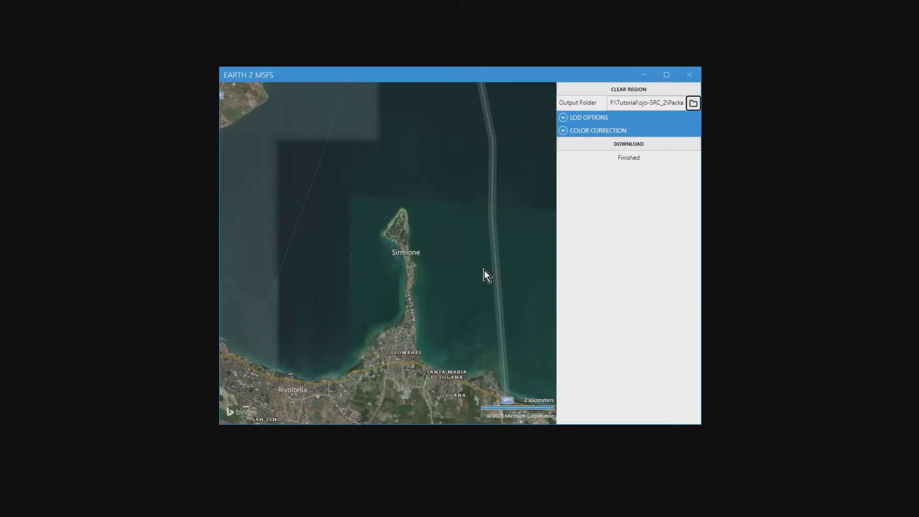
- Select a download region over Rocca Scaligera and set the output folder to ojo-SRC_2\PackageSources
scroll(398, 241, "up", 5)
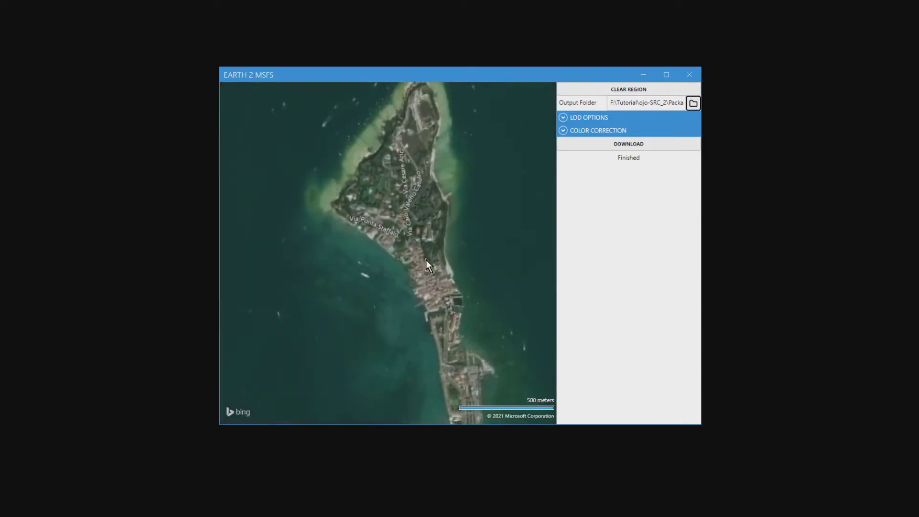
left_click_drag(441, 285, 432, 199)
scroll(409, 257, "up", 2)
scroll(424, 197, "down", 2)
left_click_drag(286, 152, 508, 332)
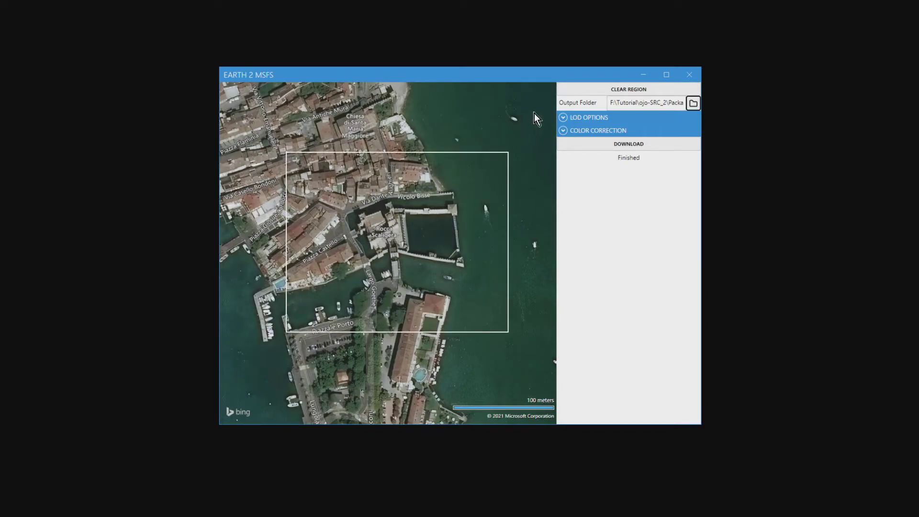
left_click(693, 105)
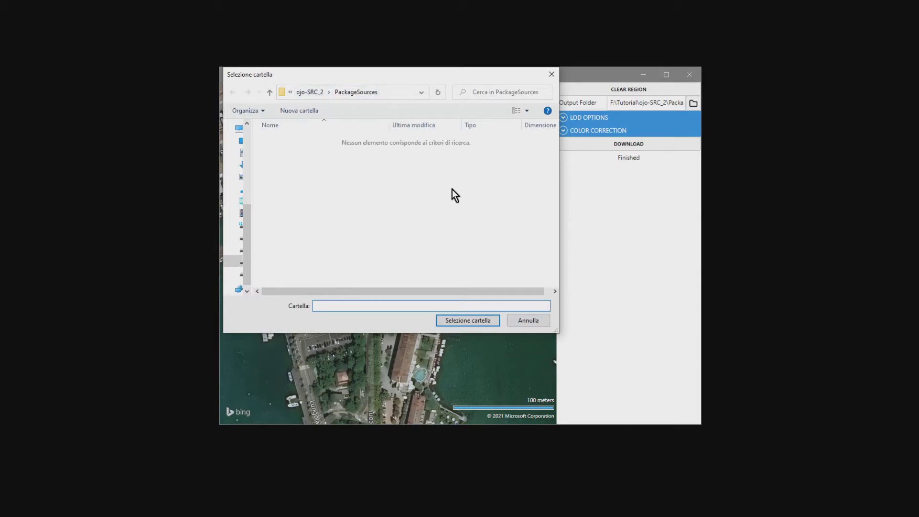
left_click(492, 320)
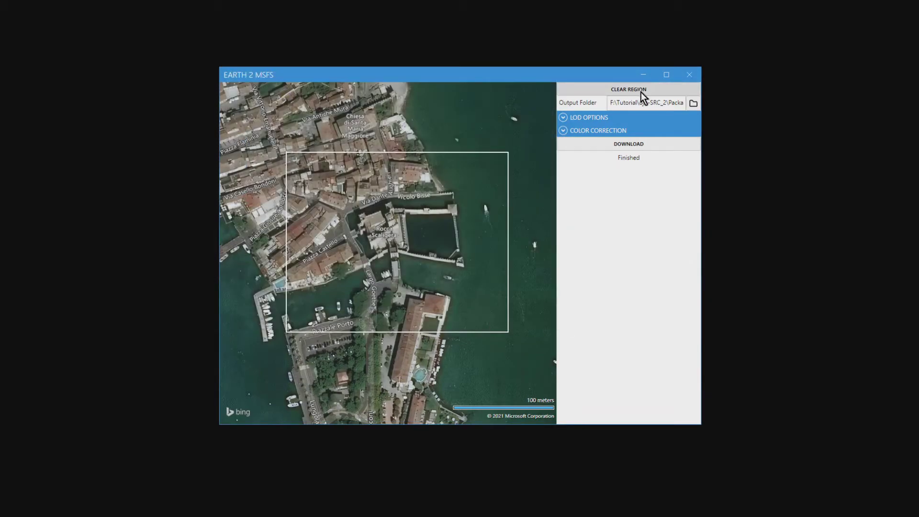
- Set the Lod Range to 17–20 (LOD 0 to LOD 4), then download the marked region
left_click(565, 119)
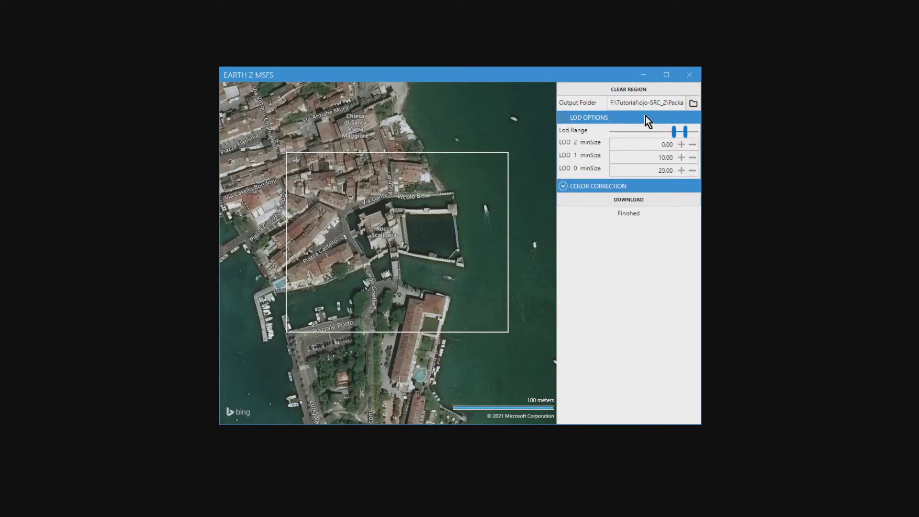
left_click(686, 132)
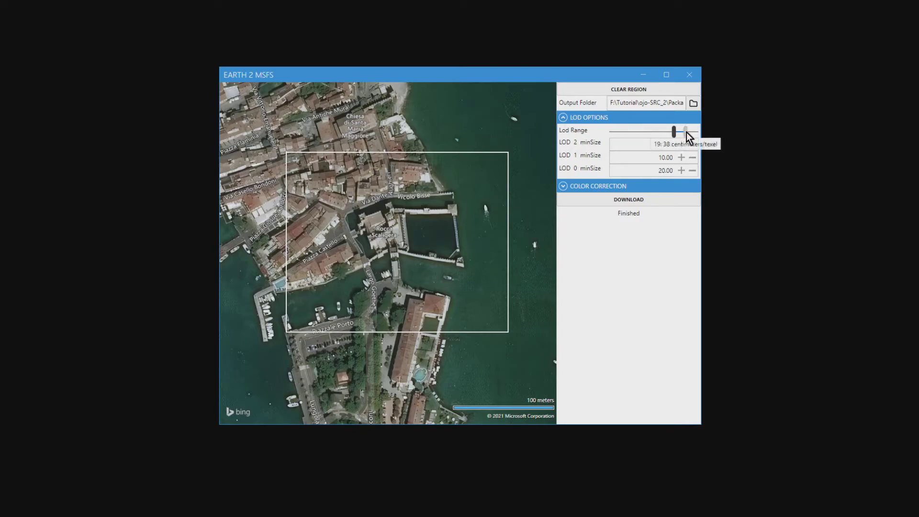
left_click_drag(686, 132, 692, 133)
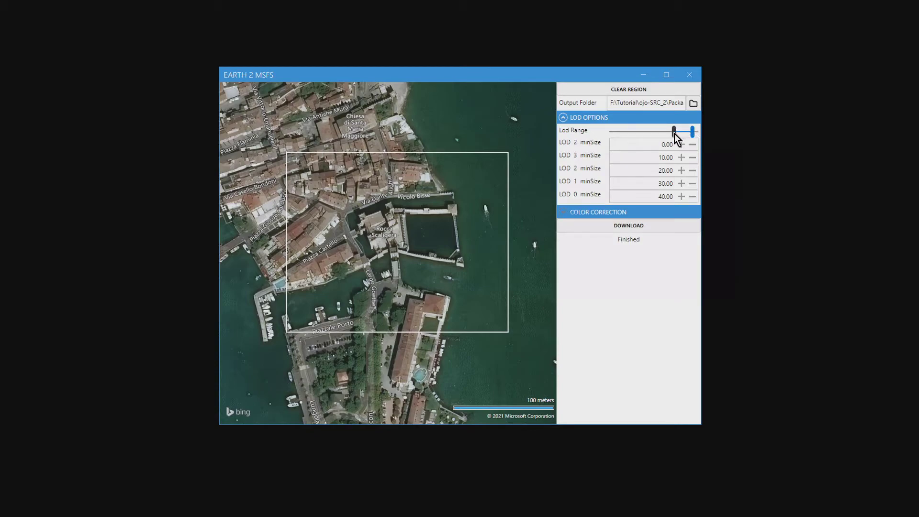
left_click_drag(674, 134, 674, 133)
left_click(564, 214)
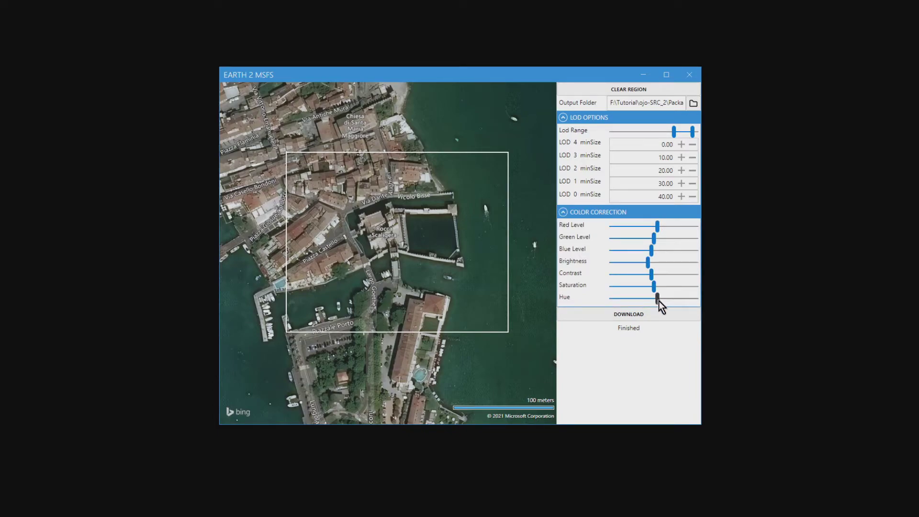
left_click(625, 317)
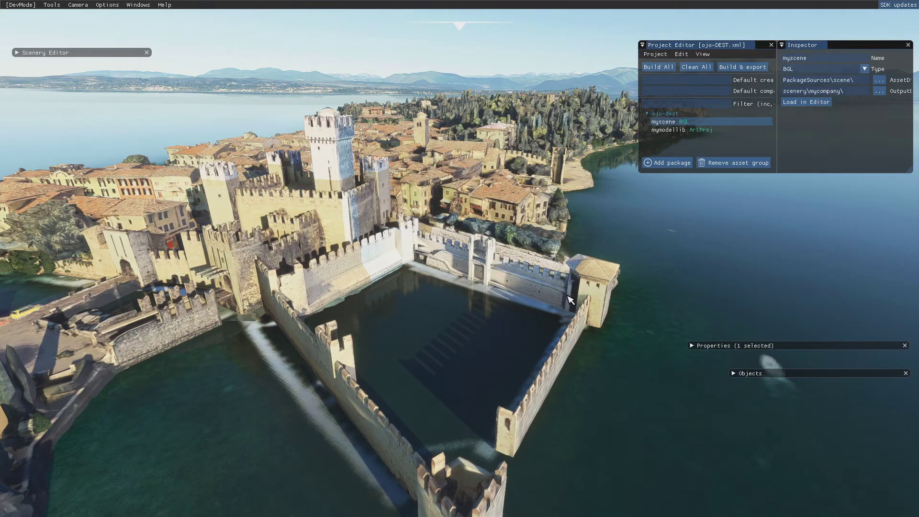
left_click(17, 53)
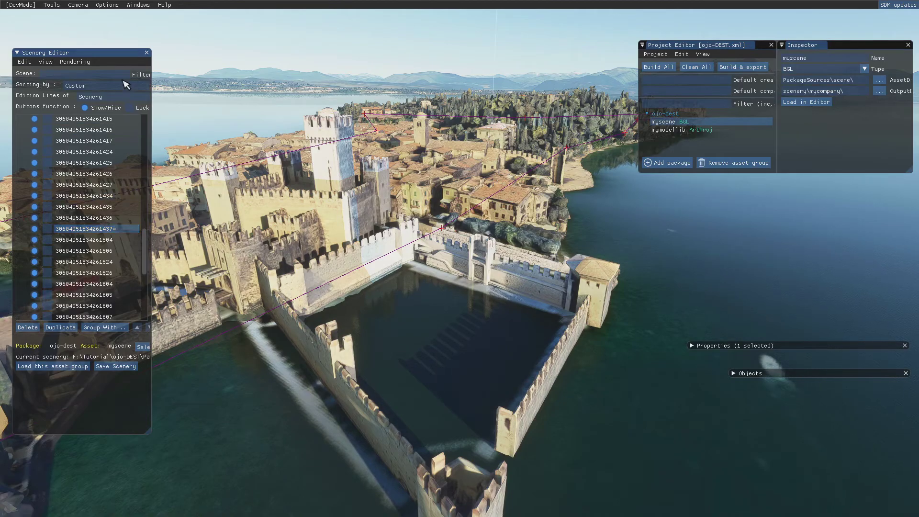
left_click(21, 55)
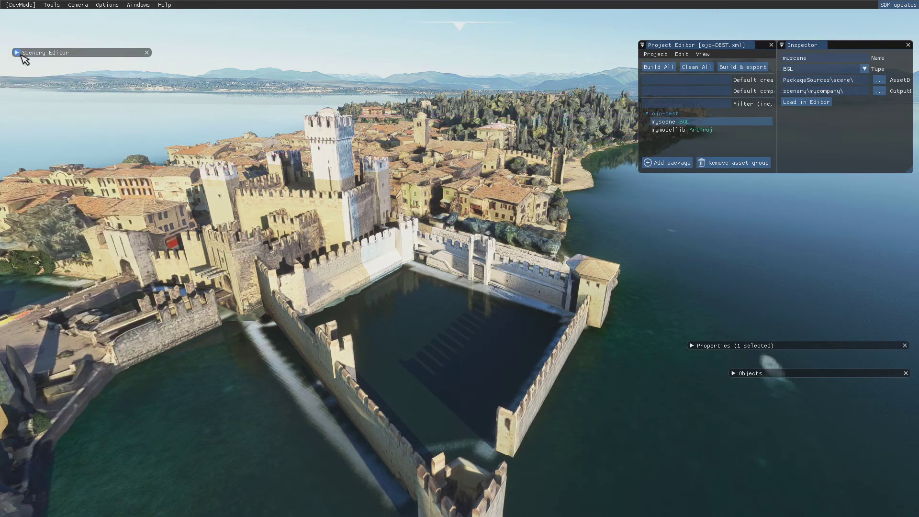